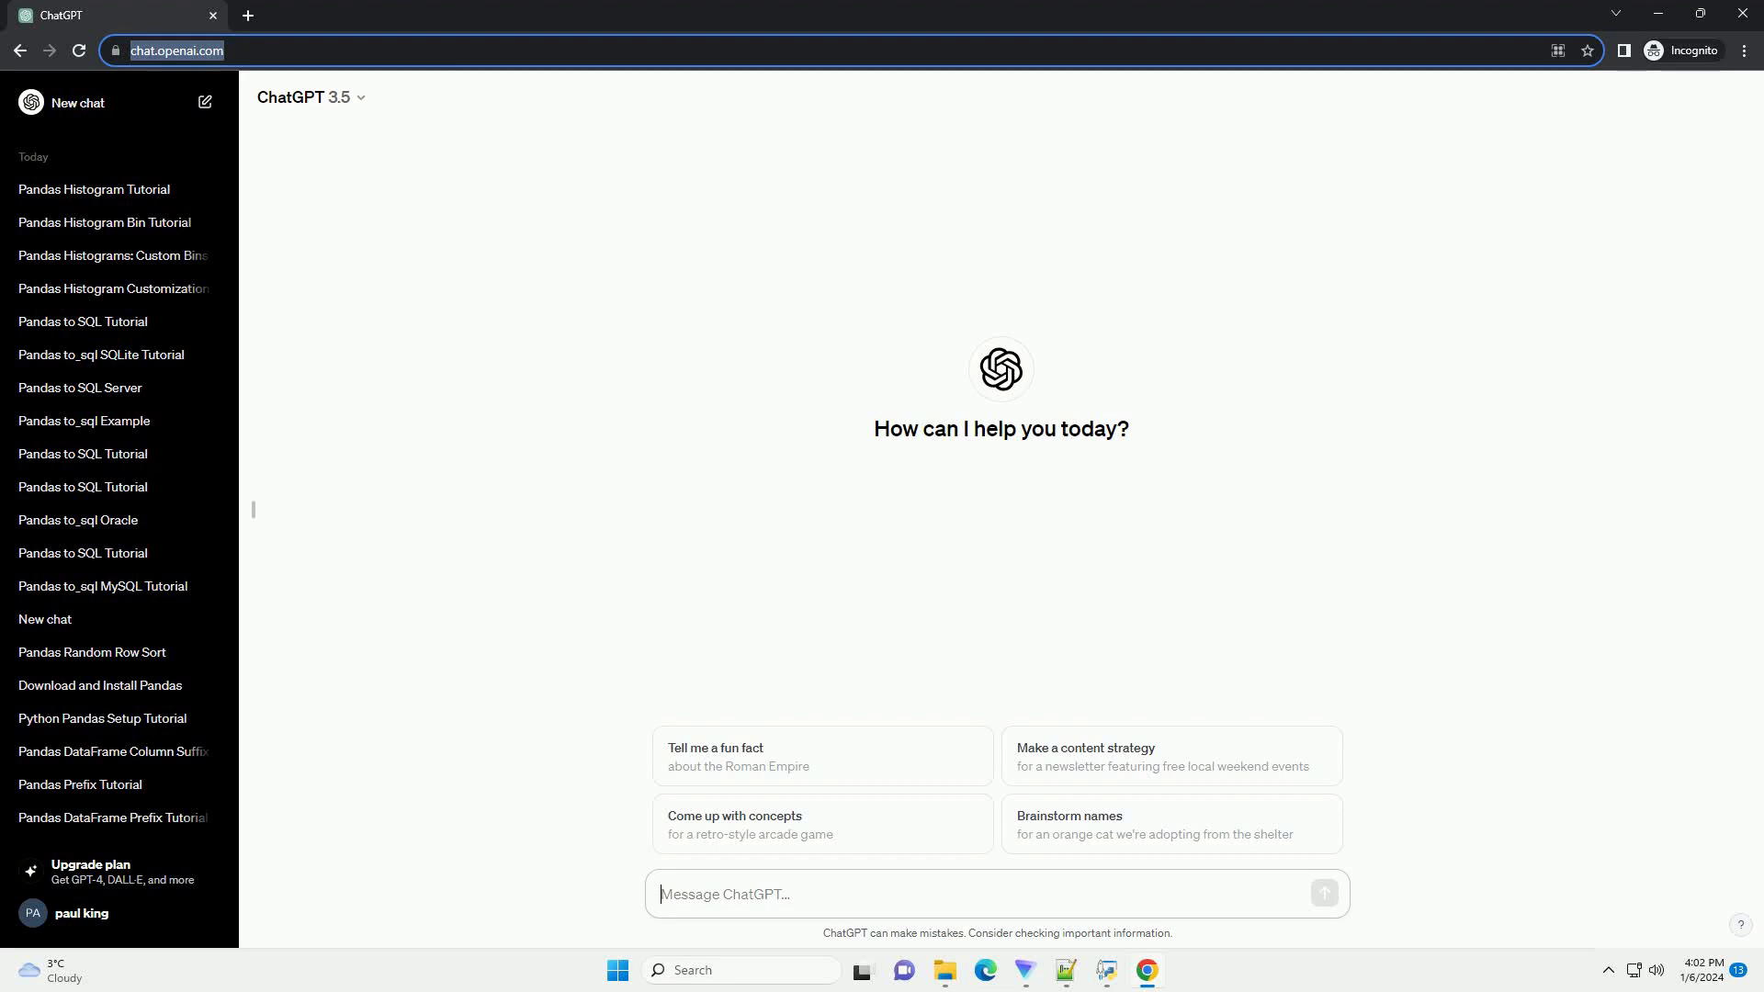
text(write an informative tutorial about pandas histogram by column value with code example)
Send ChatGPT the request for a pandas histogram-by-column-value tutorial with code examples.
key(Return)
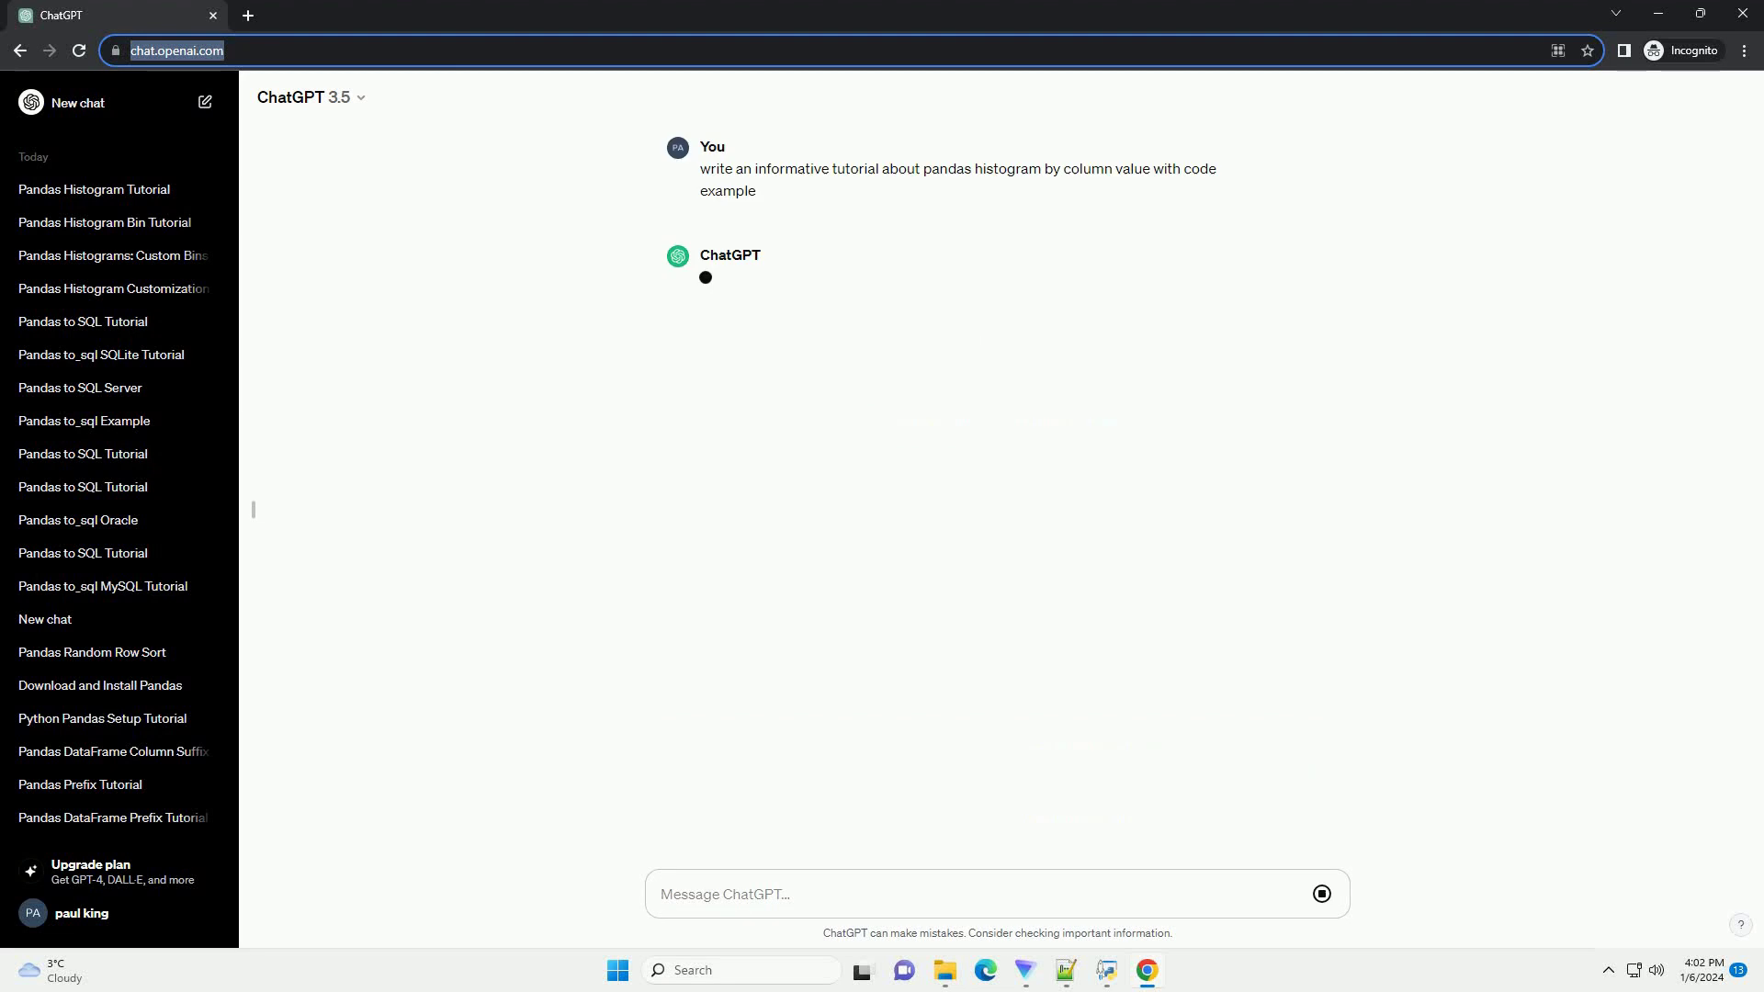